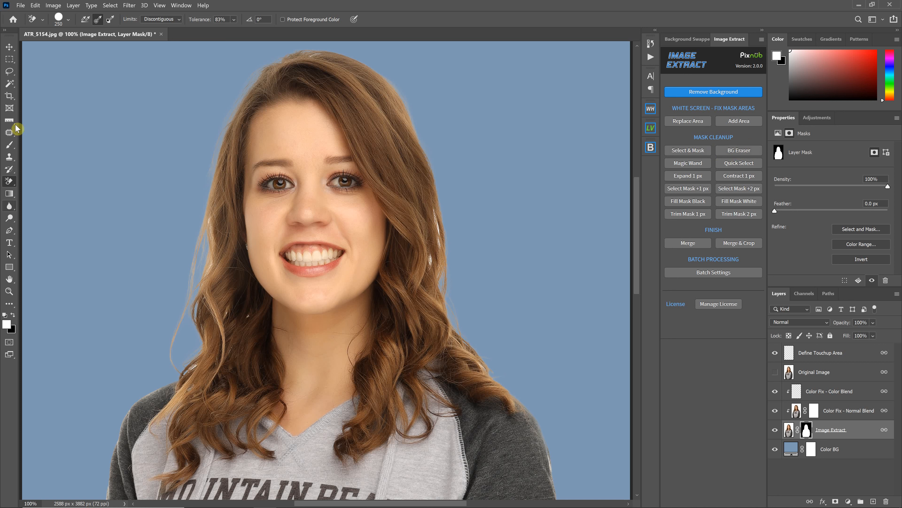
Activate the Background Eraser on the Image Extract layer's image instead of its mask, and enlarge the brush to 300 px
{"action": "left_click", "coordinate": [740, 149]}
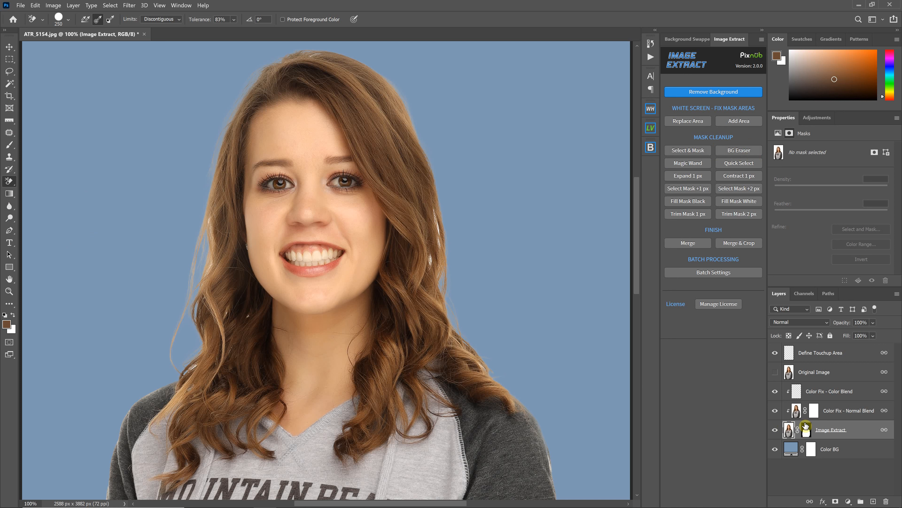
{"action": "left_click", "coordinate": [808, 432]}
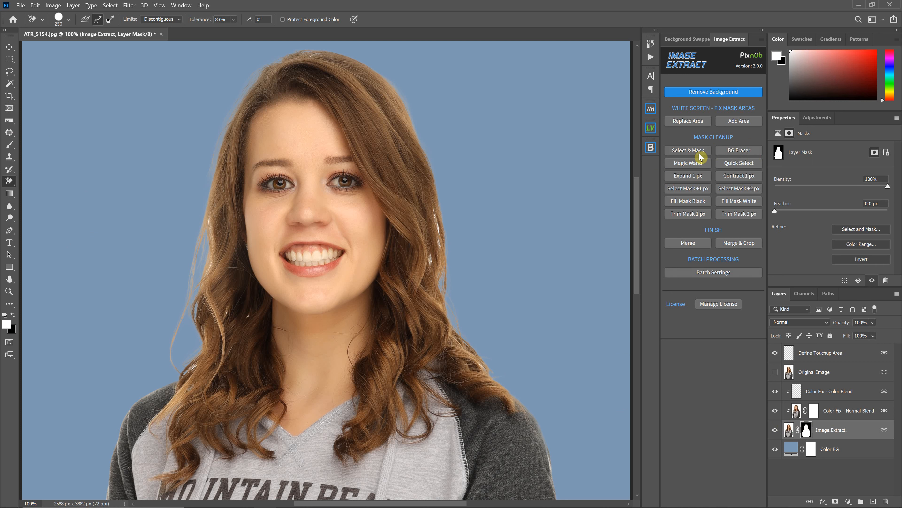
{"action": "left_click", "coordinate": [740, 150]}
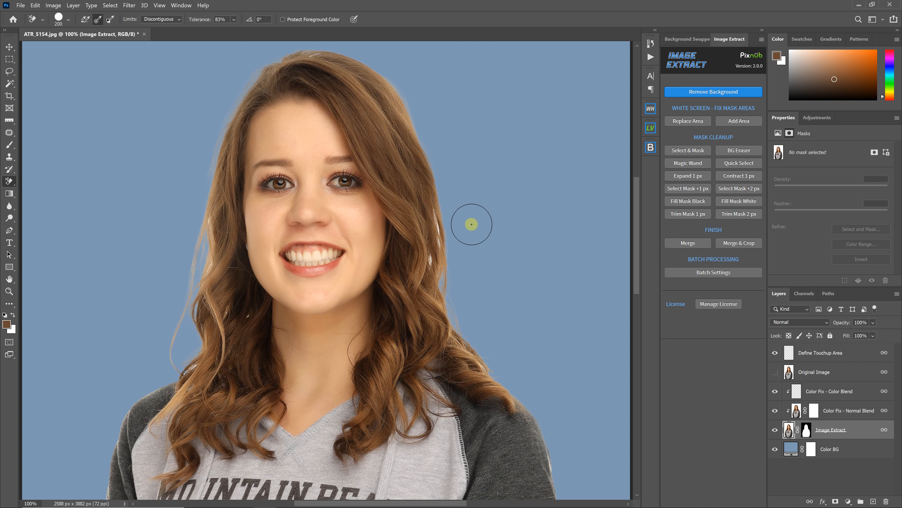
{"action": "key", "text": "bracketright"}
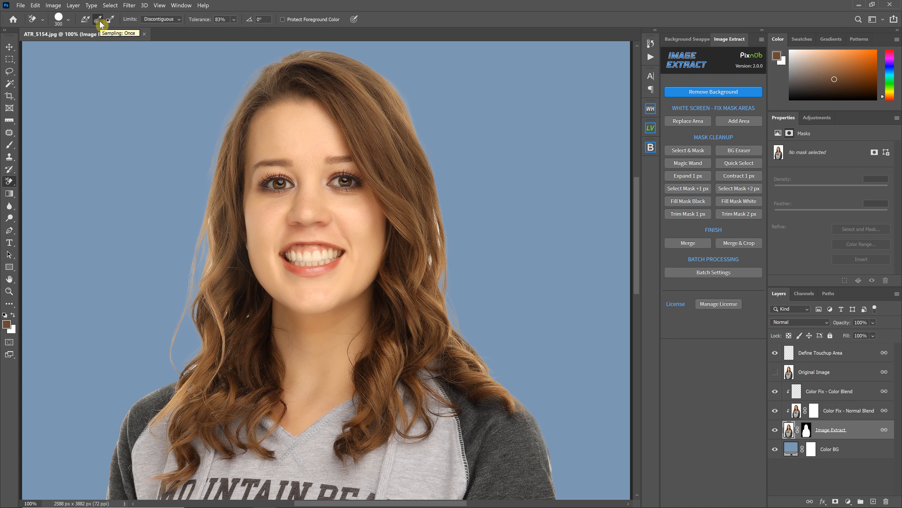
Set the Background Eraser limits to Discontiguous and the tolerance to 30%
{"action": "left_click", "coordinate": [179, 20]}
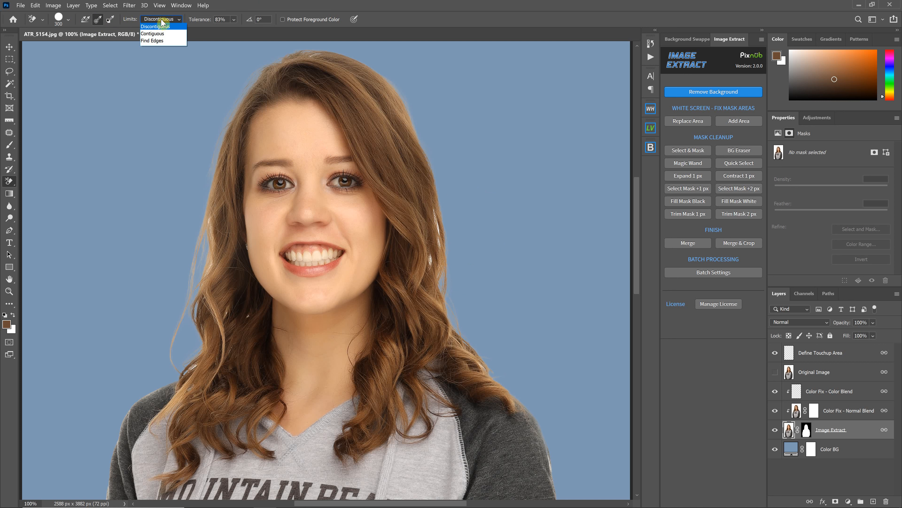
{"action": "left_click", "coordinate": [166, 27]}
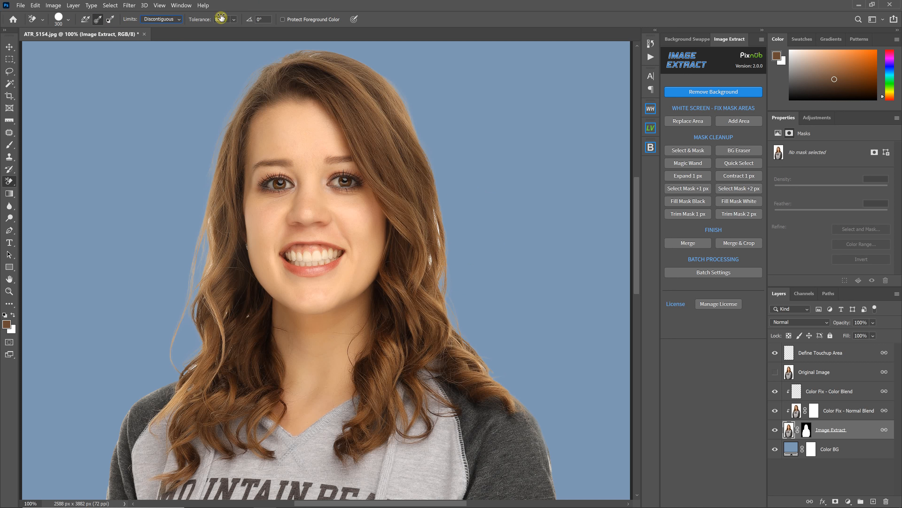
{"action": "left_click", "coordinate": [234, 19]}
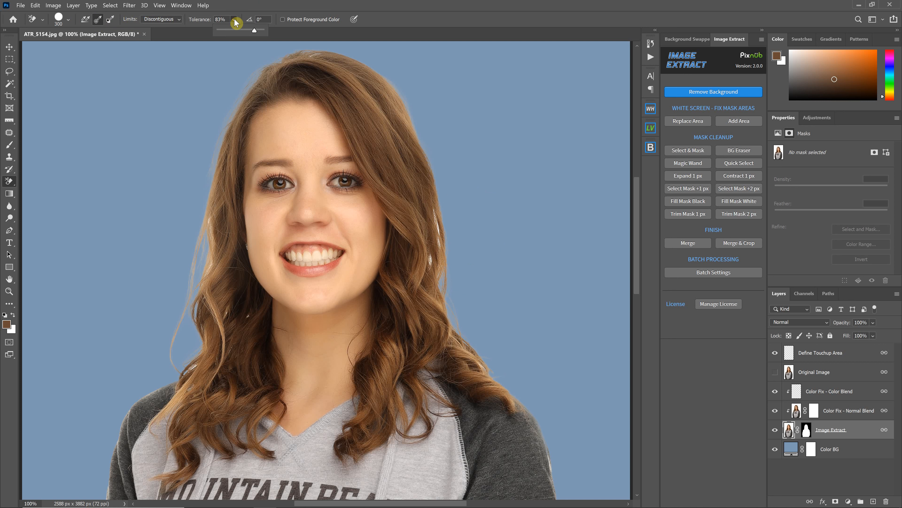
{"action": "left_click", "coordinate": [222, 19]}
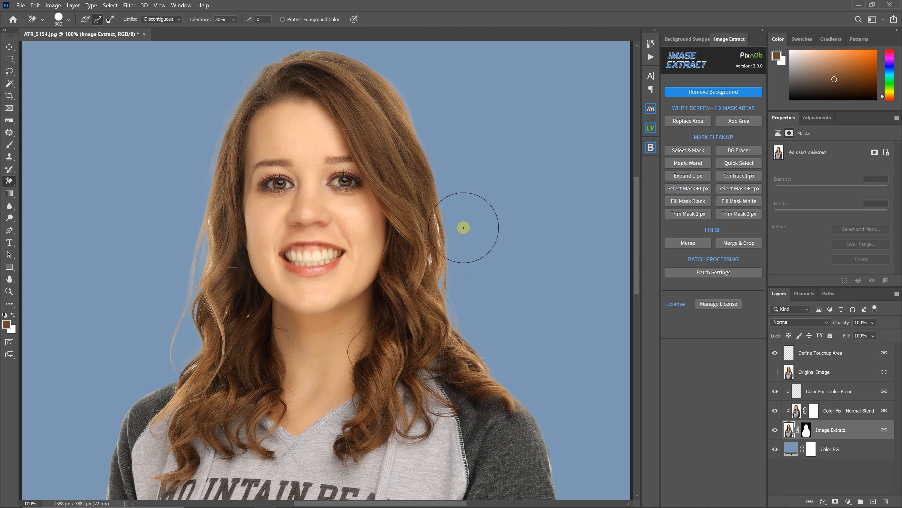
Check the original pixels with the Image Extract mask disabled and Color Fix - Normal Blend hidden, and restore both
{"action": "right_click", "coordinate": [799, 430]}
{"action": "left_click", "coordinate": [812, 347]}
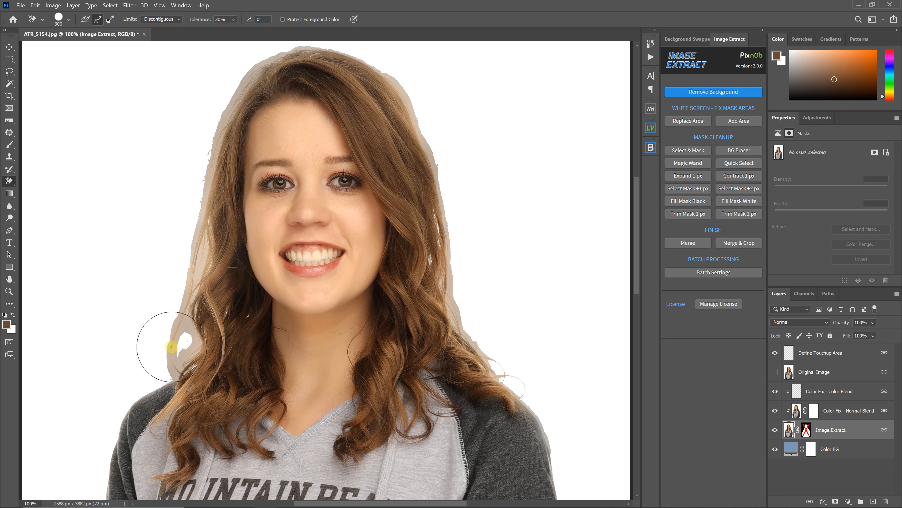
{"action": "left_click", "coordinate": [775, 411]}
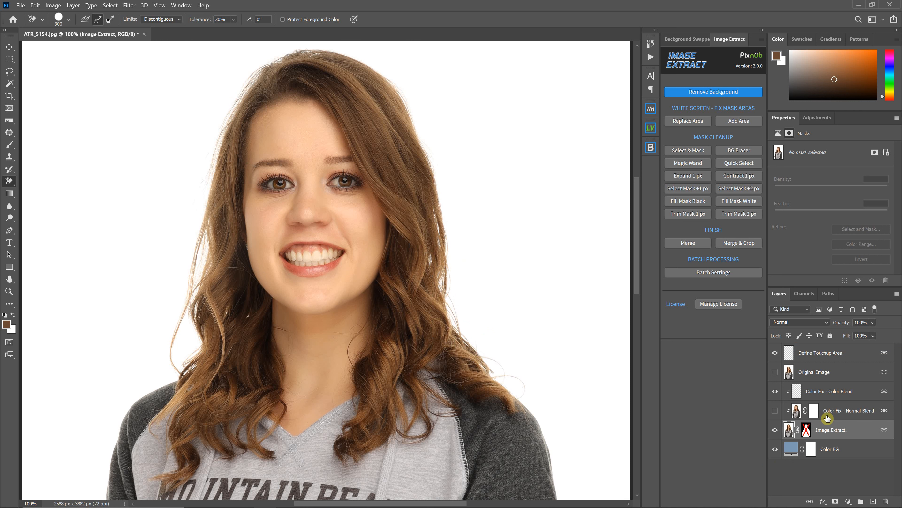
{"action": "left_click", "coordinate": [776, 410]}
{"action": "right_click", "coordinate": [806, 430]}
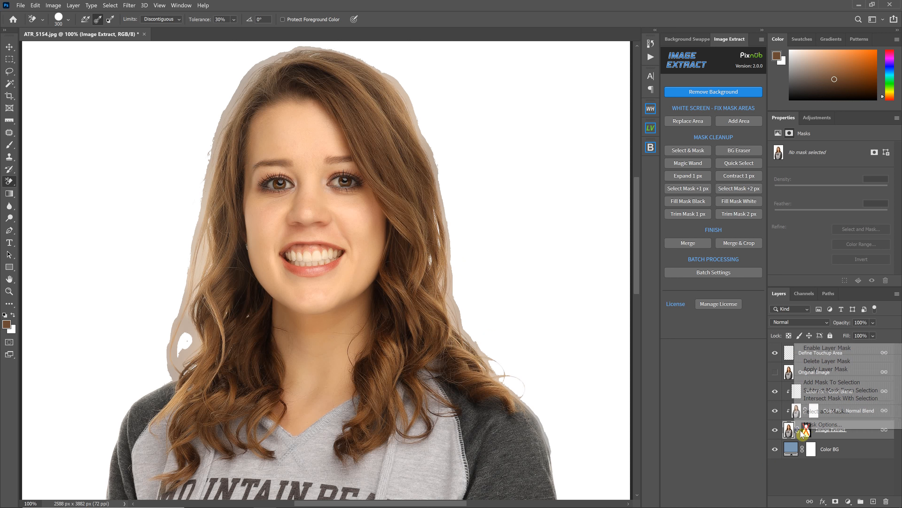
{"action": "left_click", "coordinate": [820, 348]}
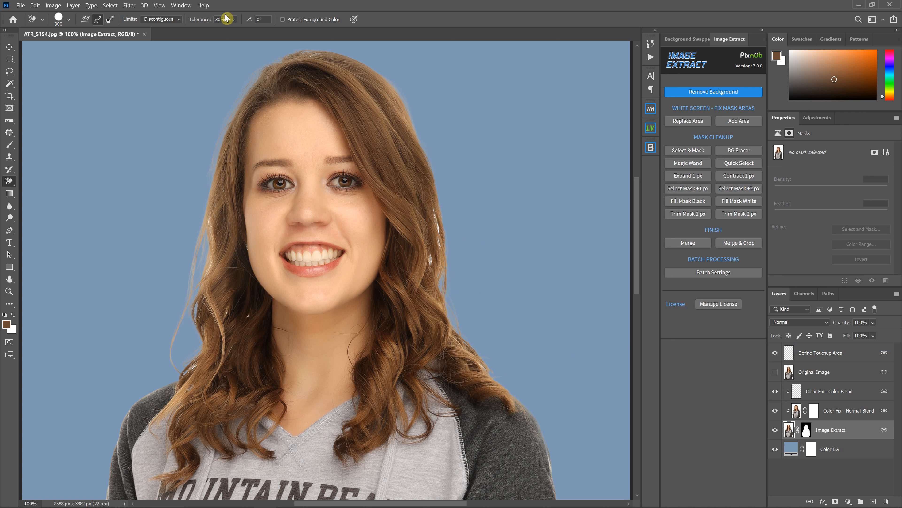
Try erasing beside the hair with the tolerance raised to 100%, undo the strokes and show the Color BG layer
{"action": "left_click", "coordinate": [220, 20]}
{"action": "mouse_move", "coordinate": [451, 256]}
{"action": "left_mouse_down"}
{"action": "mouse_move", "coordinate": [438, 222]}
{"action": "mouse_move", "coordinate": [456, 246]}
{"action": "mouse_move", "coordinate": [452, 234]}
{"action": "left_mouse_up"}
{"action": "left_click_drag", "start_coordinate": [222, 19], "coordinate": [189, 20]}
{"action": "left_click", "coordinate": [342, 110]}
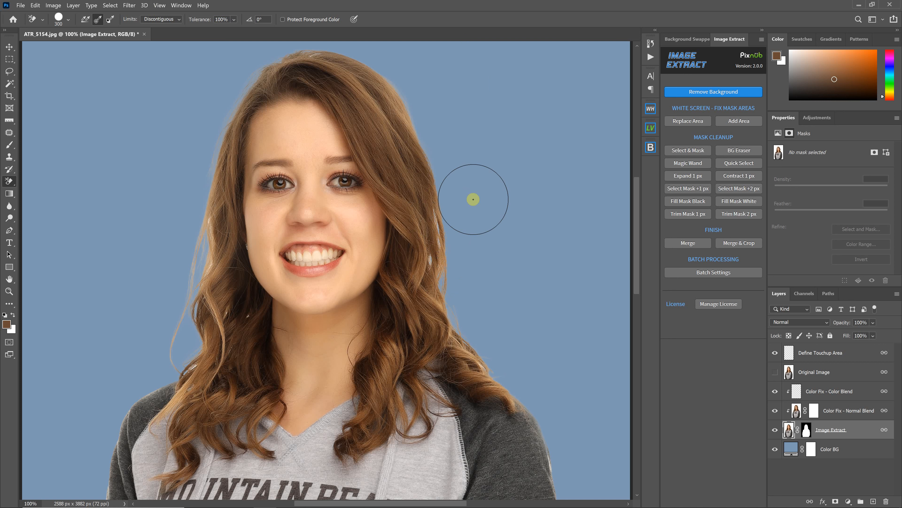
{"action": "mouse_move", "coordinate": [465, 215]}
{"action": "left_mouse_down"}
{"action": "mouse_move", "coordinate": [451, 222]}
{"action": "mouse_move", "coordinate": [460, 238]}
{"action": "mouse_move", "coordinate": [451, 232]}
{"action": "left_mouse_up"}
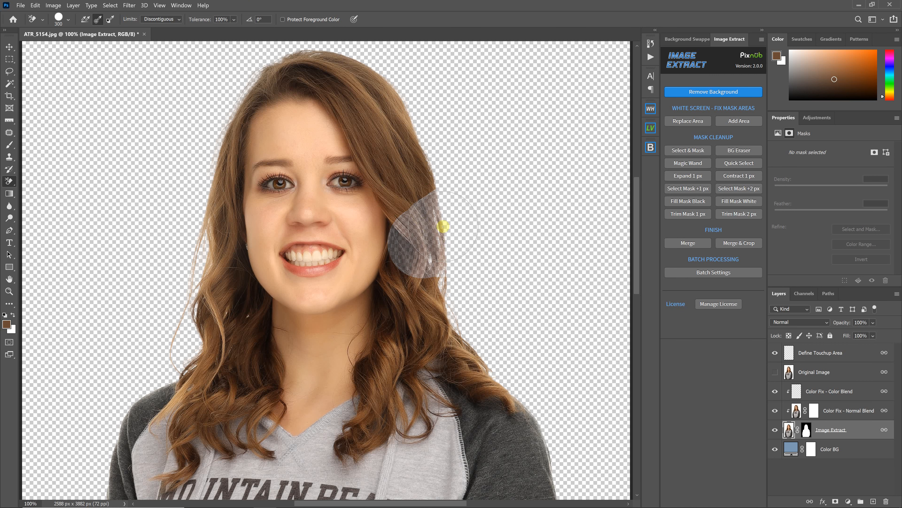
{"action": "left_click", "coordinate": [774, 449]}
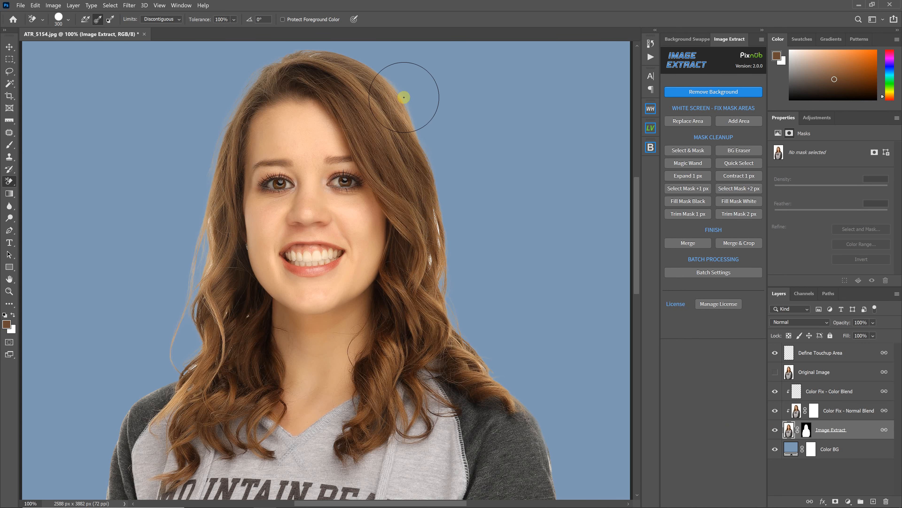
Set the Background Eraser tolerance to 40%
{"action": "left_click", "coordinate": [222, 19]}
{"action": "type", "text": "40"}
{"action": "key", "text": "Return"}
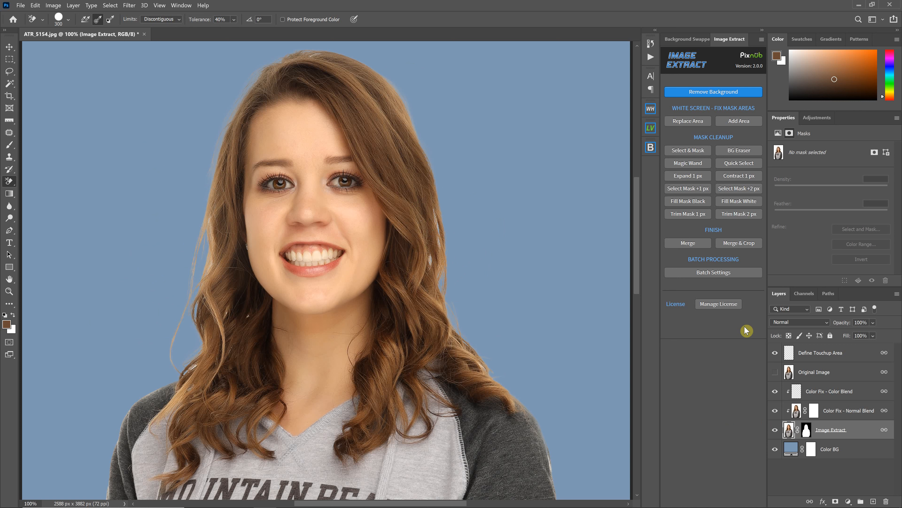
Inspect the erased background pixels with the Image Extract mask disabled and both Color Fix layers and Color BG hidden
{"action": "left_click", "coordinate": [775, 393]}
{"action": "left_click", "coordinate": [775, 411]}
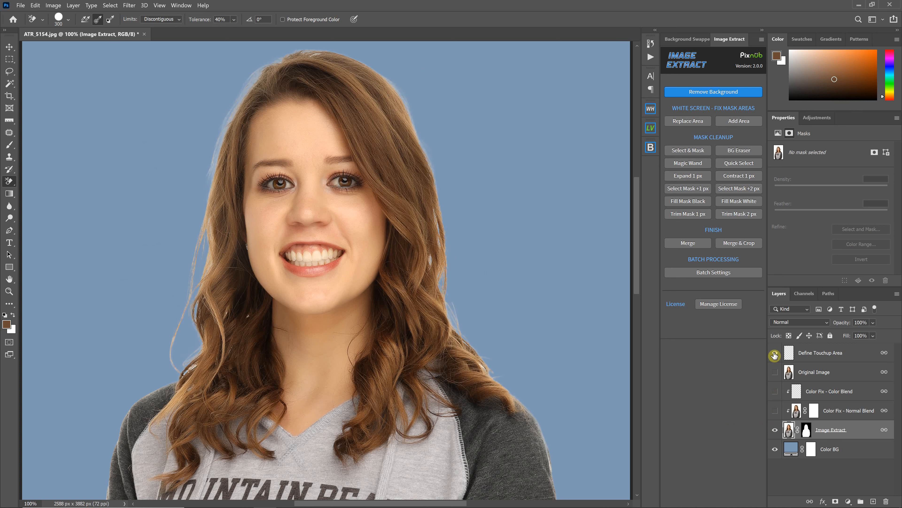
{"action": "right_click", "coordinate": [804, 431]}
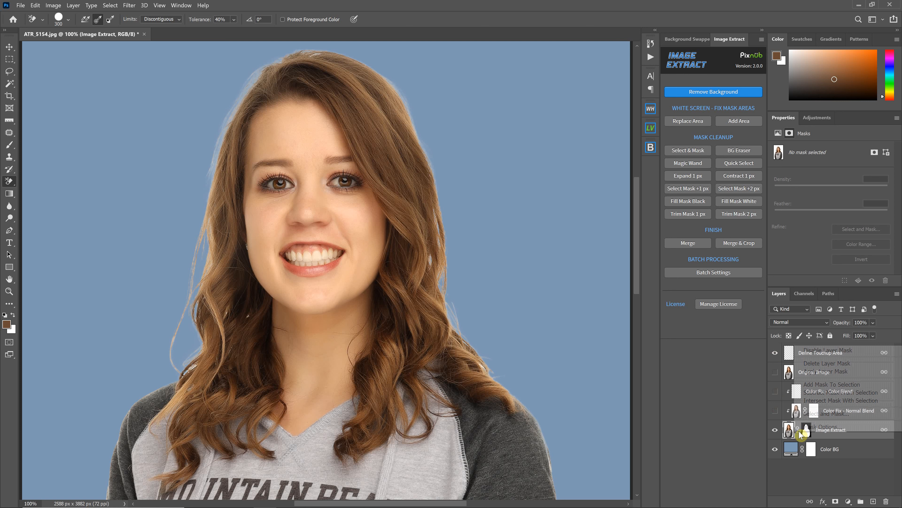
{"action": "left_click", "coordinate": [814, 349]}
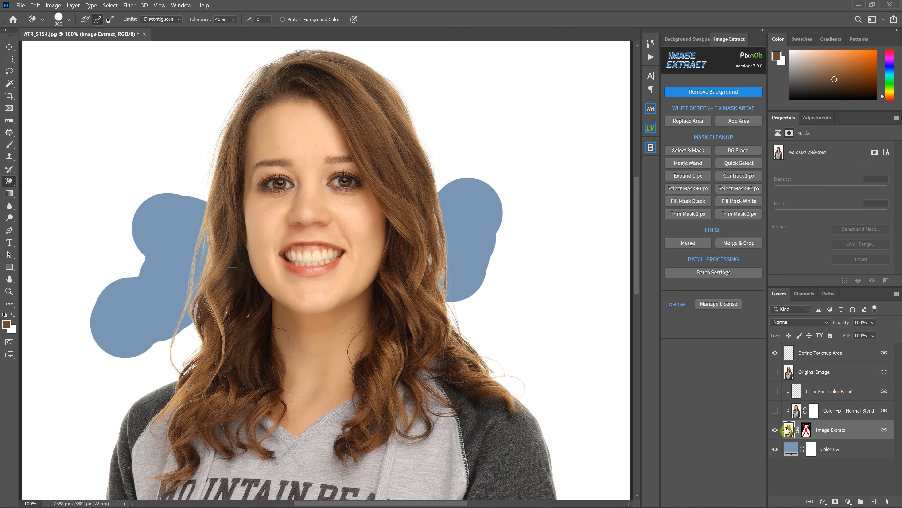
{"action": "left_click", "coordinate": [776, 450]}
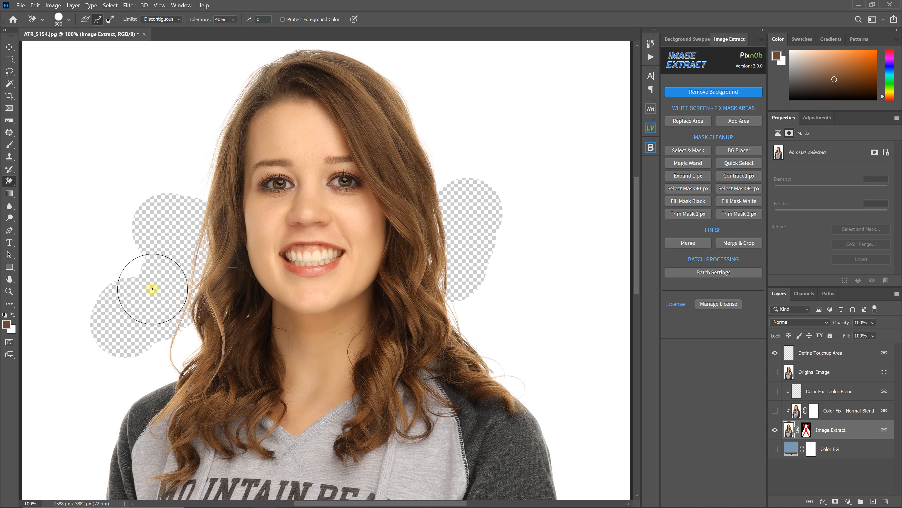
{"action": "left_click", "coordinate": [786, 429]}
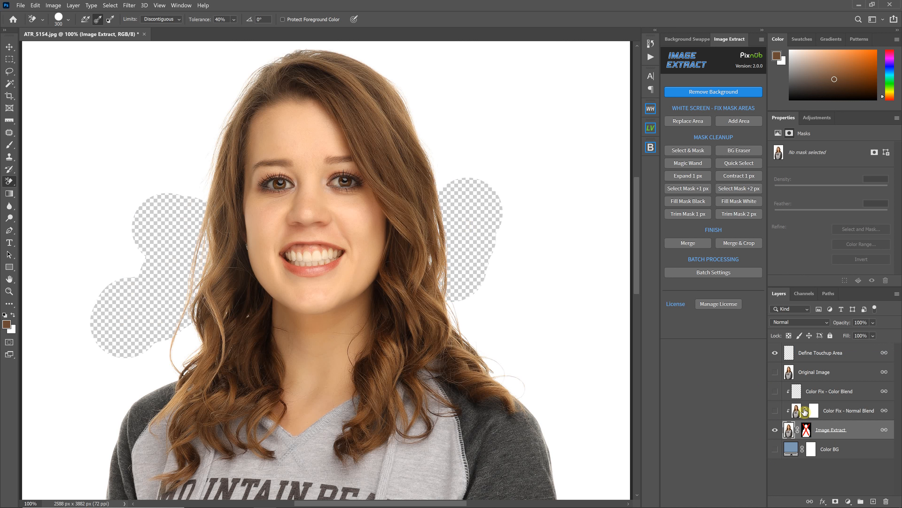
Re-enable the Image Extract layer mask and show the Color BG and Color Fix layers again
{"action": "left_click", "coordinate": [775, 449]}
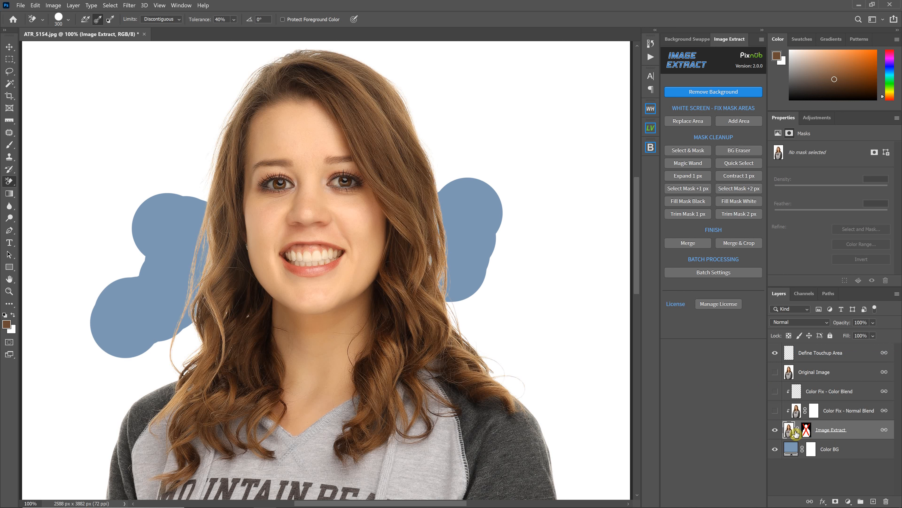
{"action": "right_click", "coordinate": [806, 431]}
{"action": "left_click", "coordinate": [821, 349]}
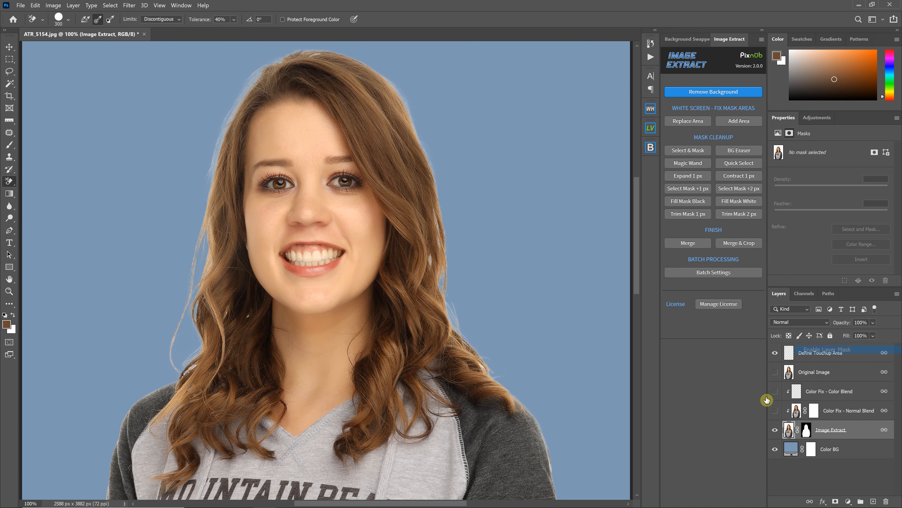
{"action": "left_click", "coordinate": [775, 409]}
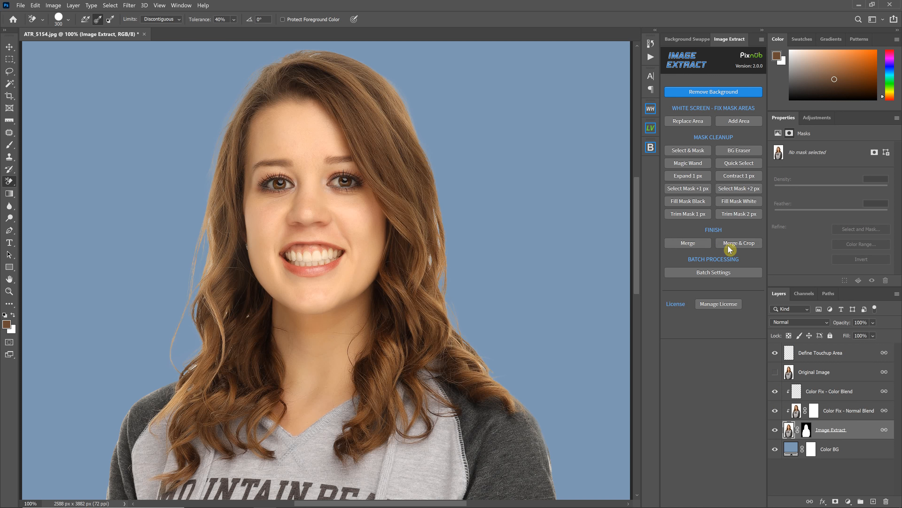
Try merging the extraction layers into one transparent layer, and undo the merge
{"action": "left_click", "coordinate": [688, 243]}
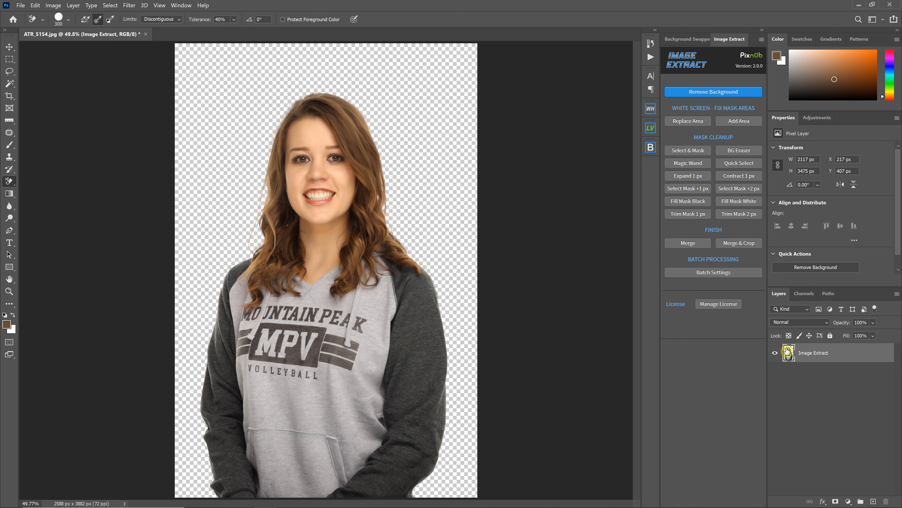
{"action": "key", "text": "ctrl+z"}
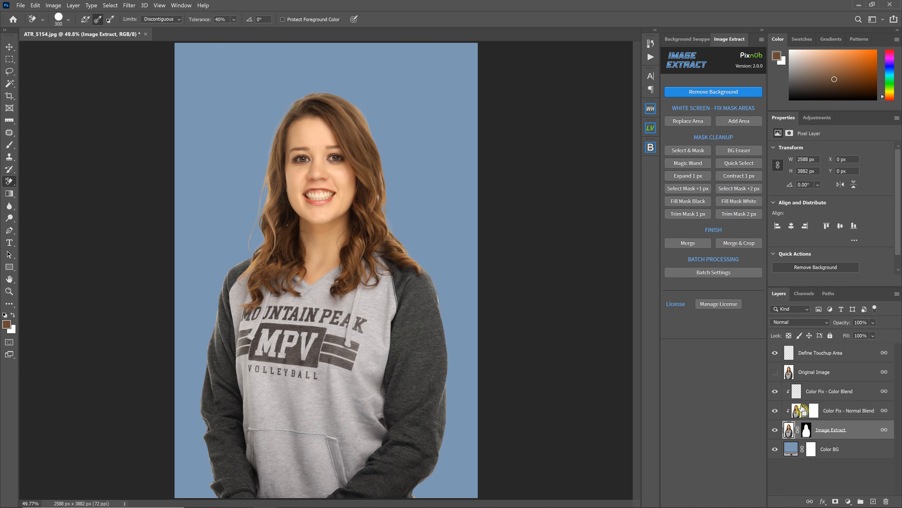
View the Image Extract layer mask on its own in black and white at 100%, and return to the image
{"action": "key", "text": "ctrl+1"}
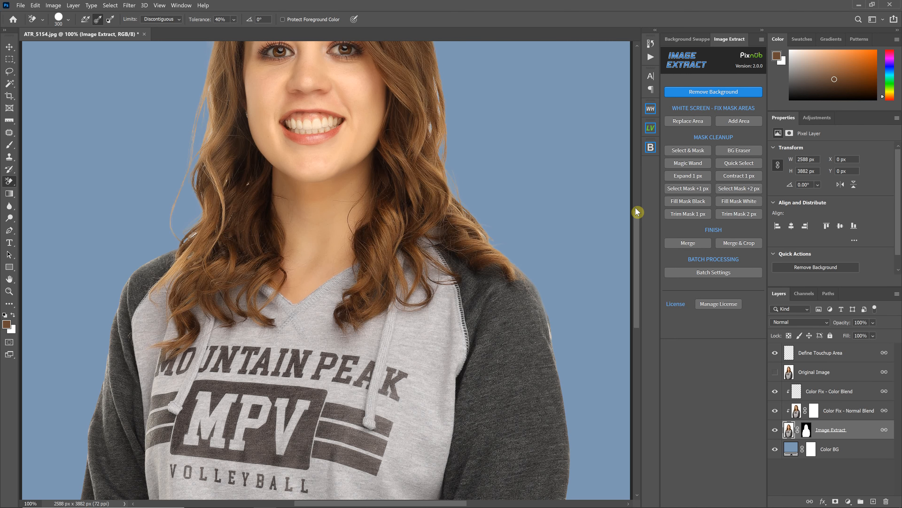
{"action": "scroll", "coordinate": [637, 214], "scroll_direction": "up", "scroll_amount": 3}
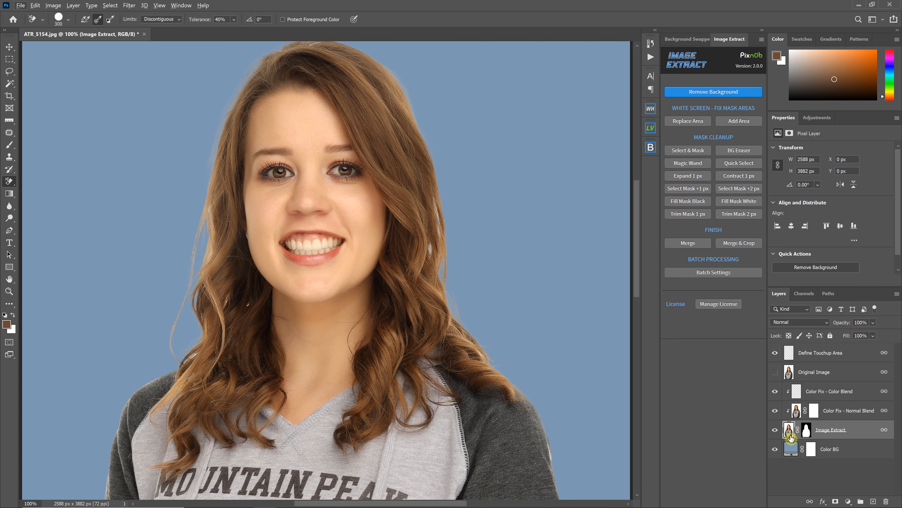
{"action": "left_click", "coordinate": [809, 433], "text": "alt"}
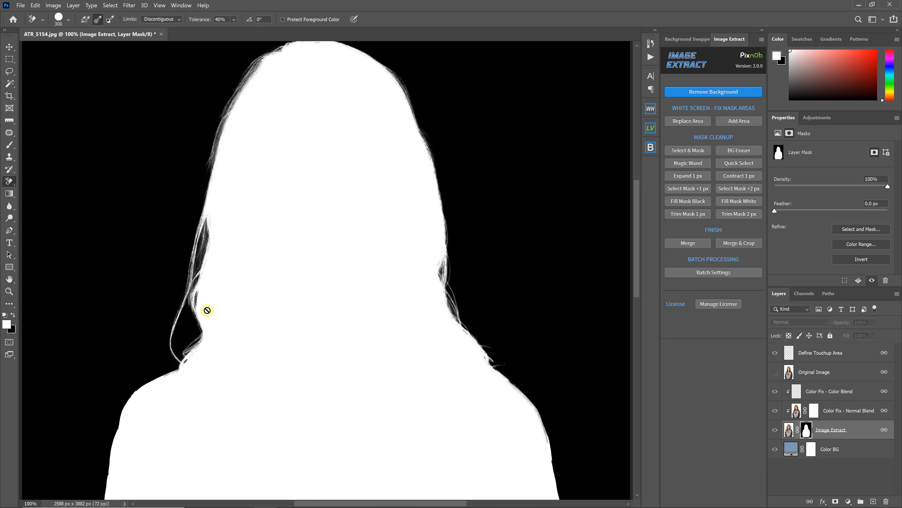
{"action": "left_click", "coordinate": [789, 430]}
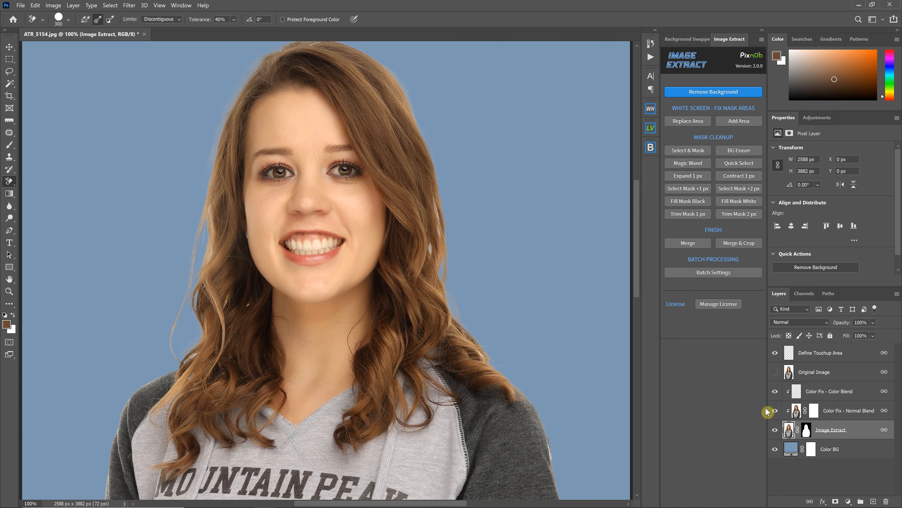
Load the Image Extract layer mask as a selection and run Select Mask +2 px
{"action": "left_click_drag", "start_coordinate": [806, 429], "coordinate": [809, 438]}
{"action": "left_click", "coordinate": [809, 438], "text": "ctrl"}
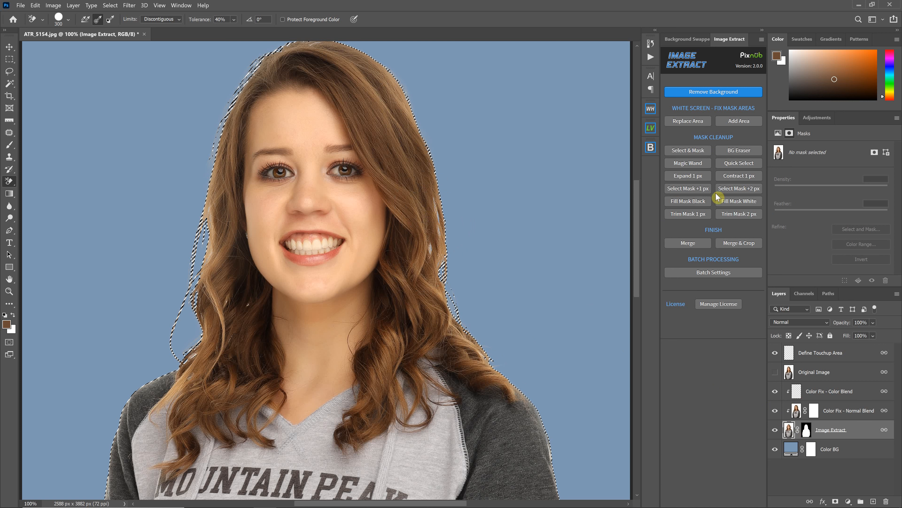
{"action": "left_click", "coordinate": [740, 189]}
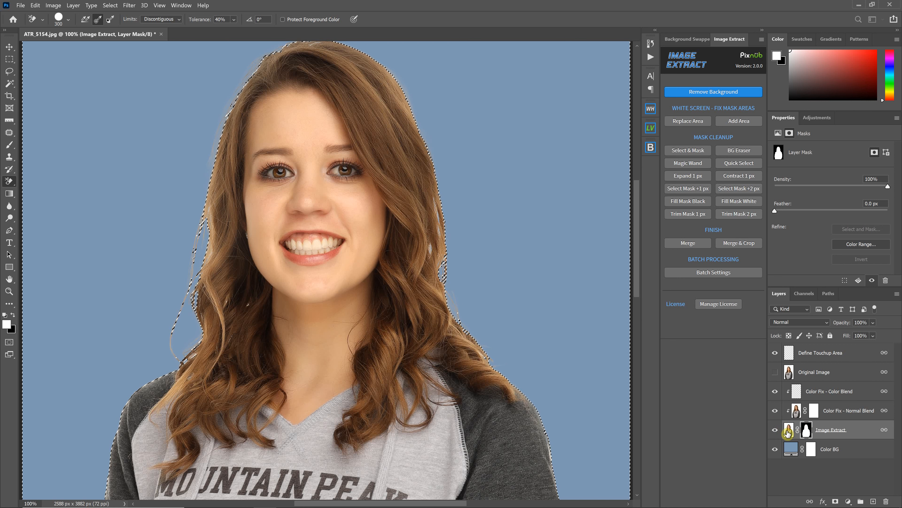
Revert the document to the Image Extract history state
{"action": "left_click", "coordinate": [652, 90]}
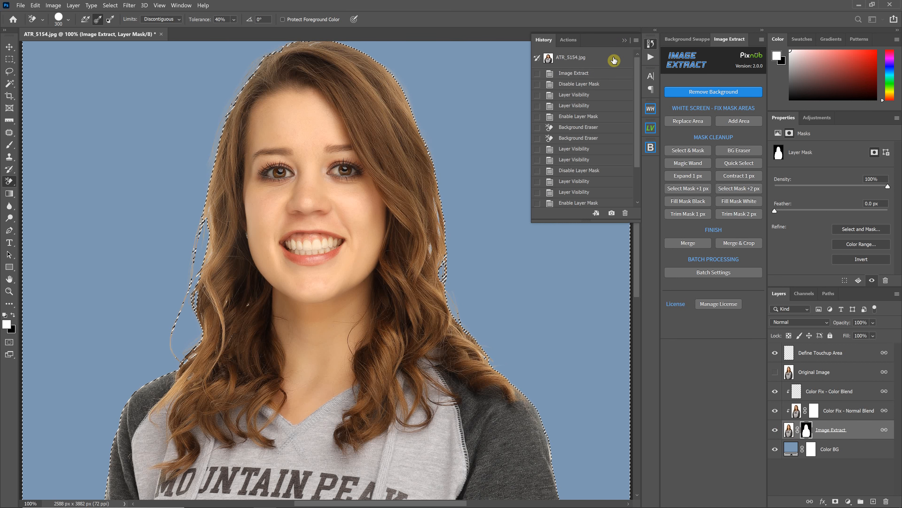
{"action": "left_click", "coordinate": [625, 41]}
Open the Image Extract mask in Select & Mask, set the view to On Layers and work on the hair's edge
{"action": "left_click", "coordinate": [688, 150]}
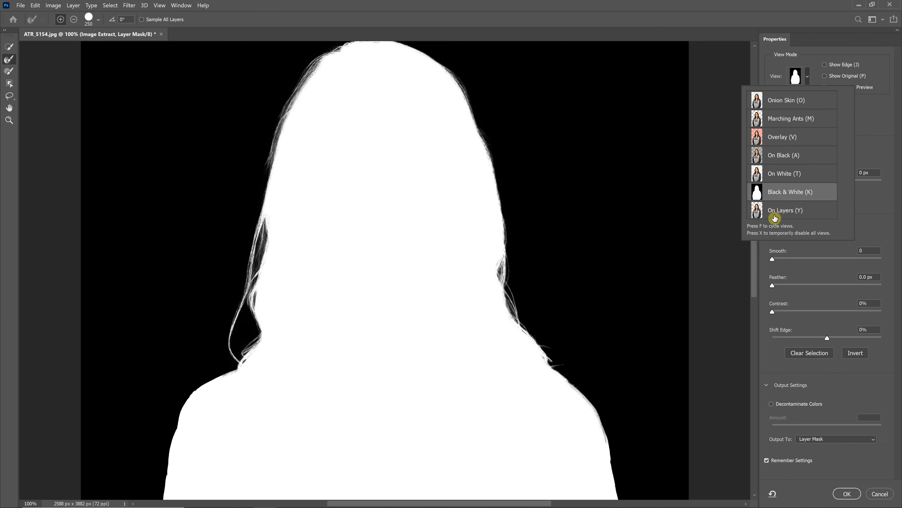
{"action": "left_click", "coordinate": [774, 214]}
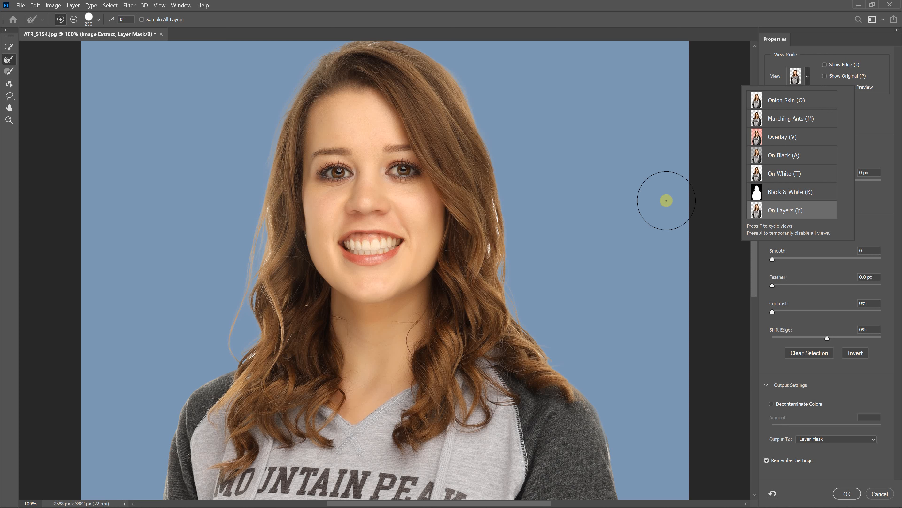
{"action": "left_click", "coordinate": [512, 263]}
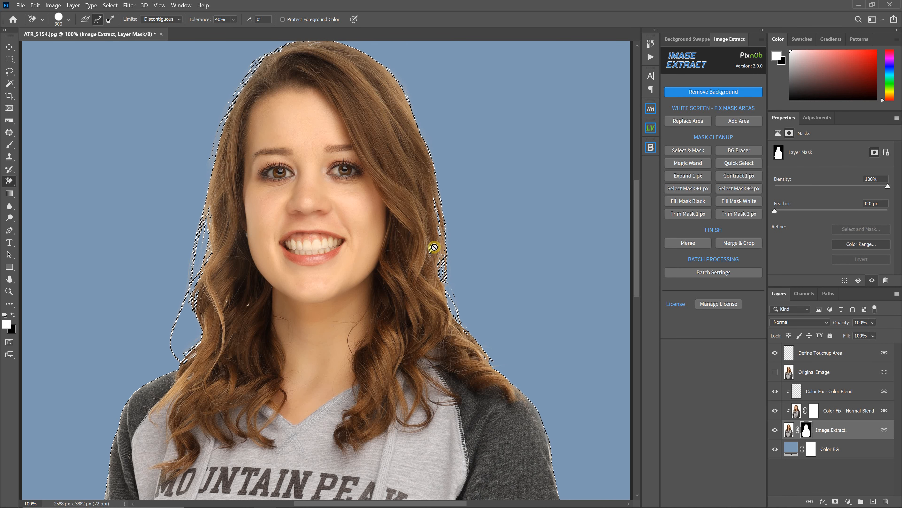
Examine the Image Extract layer mask on its own around the hair at 200% and in full, and return to the image
{"action": "key", "text": "ctrl+plus"}
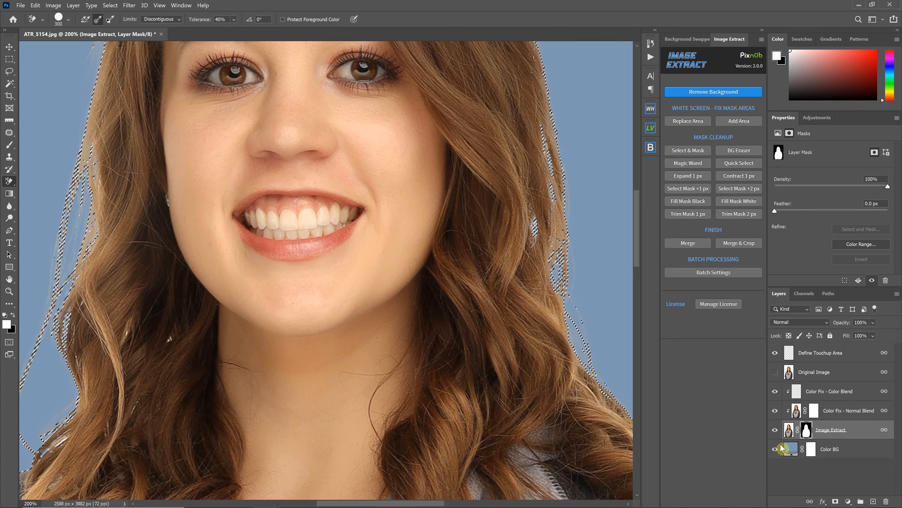
{"action": "left_click", "coordinate": [806, 434], "text": "alt"}
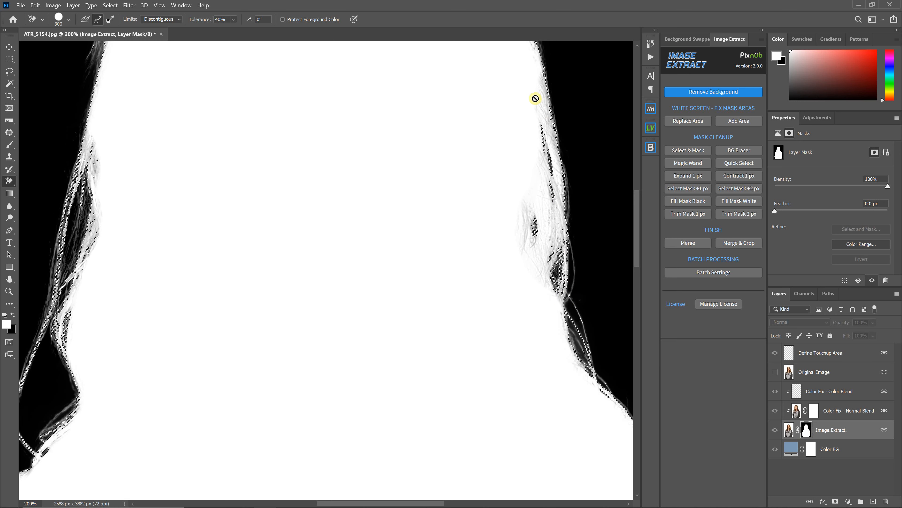
{"action": "left_click", "coordinate": [560, 205]}
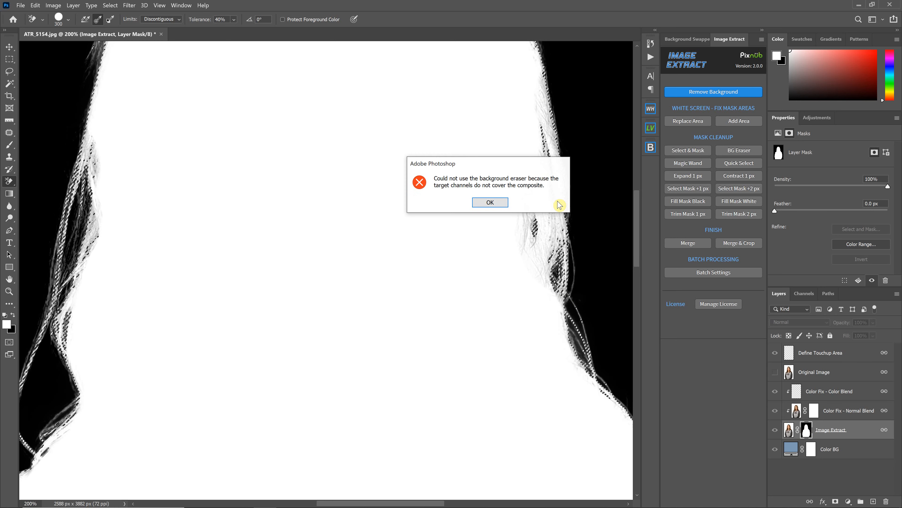
{"action": "left_click", "coordinate": [491, 202]}
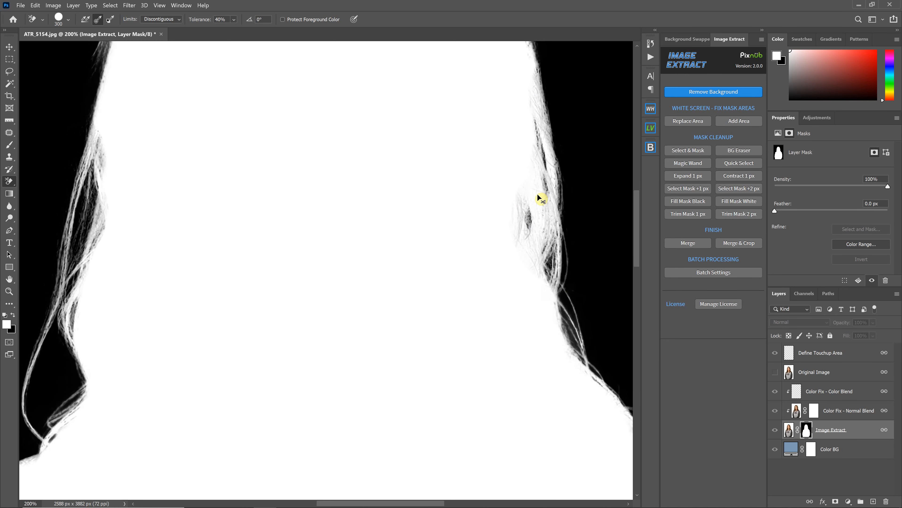
{"action": "key", "text": "ctrl+0"}
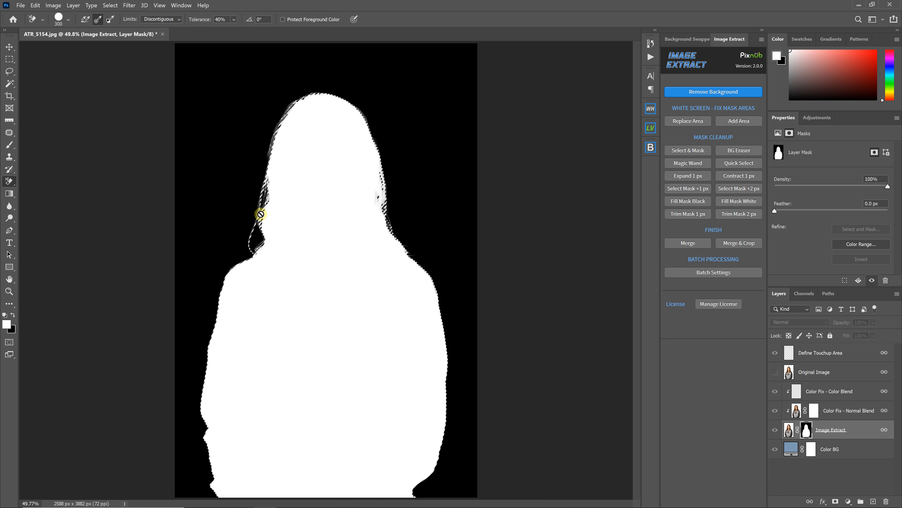
{"action": "left_click", "coordinate": [398, 228]}
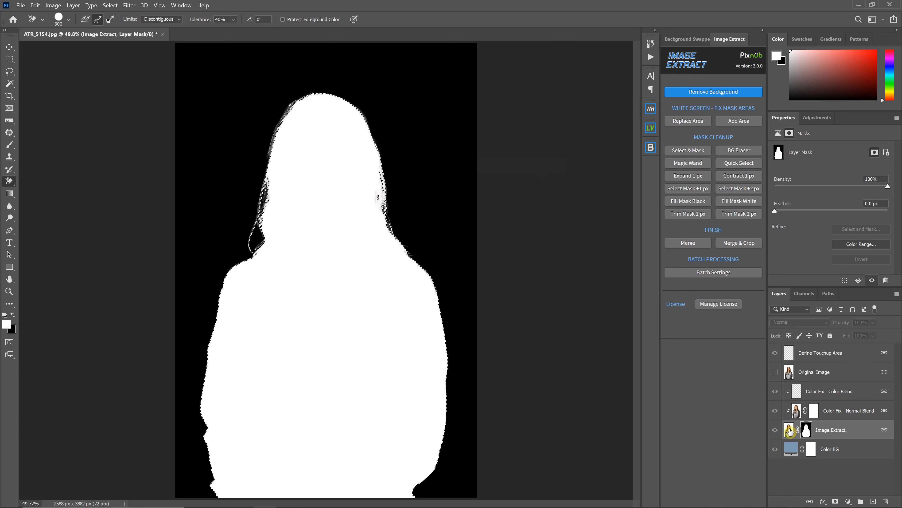
{"action": "left_click", "coordinate": [796, 430]}
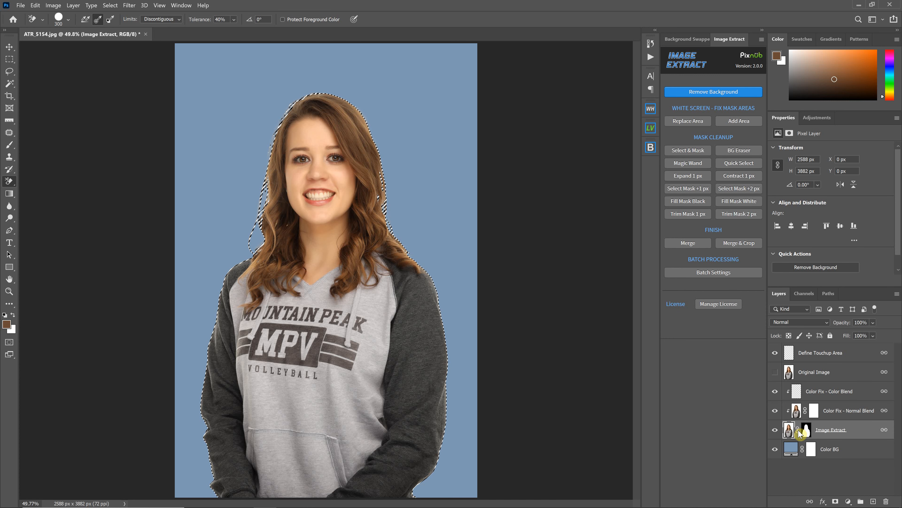
Disable the Image Extract layer mask, hide both Color Fix layers, deselect, and inspect the original hair edges at 100%
{"action": "left_click", "coordinate": [805, 431], "text": "shift"}
{"action": "left_click_drag", "start_coordinate": [775, 411], "coordinate": [774, 392]}
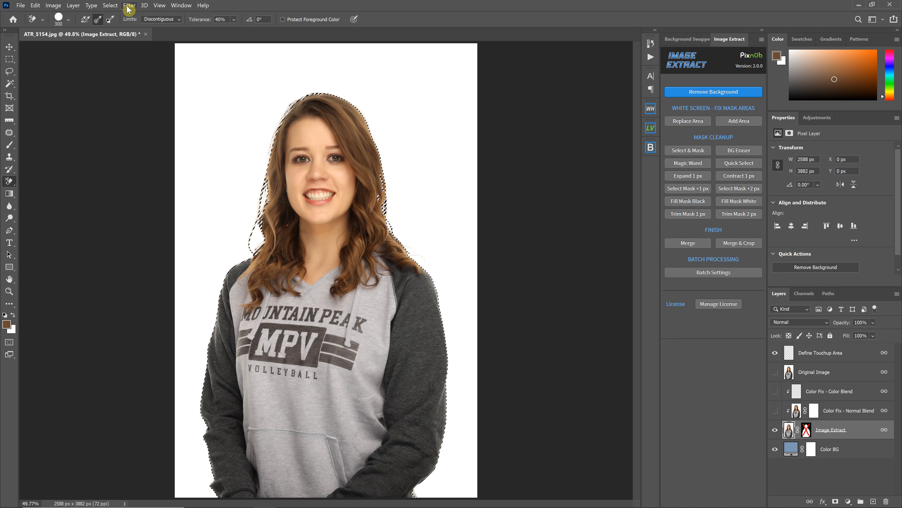
{"action": "key", "text": "ctrl+d"}
{"action": "left_click", "coordinate": [111, 7]}
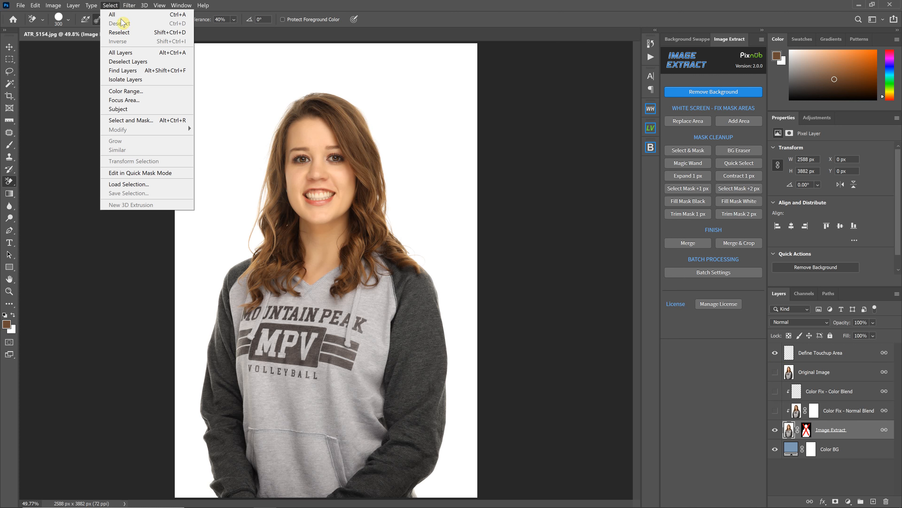
{"action": "left_click", "coordinate": [467, 10]}
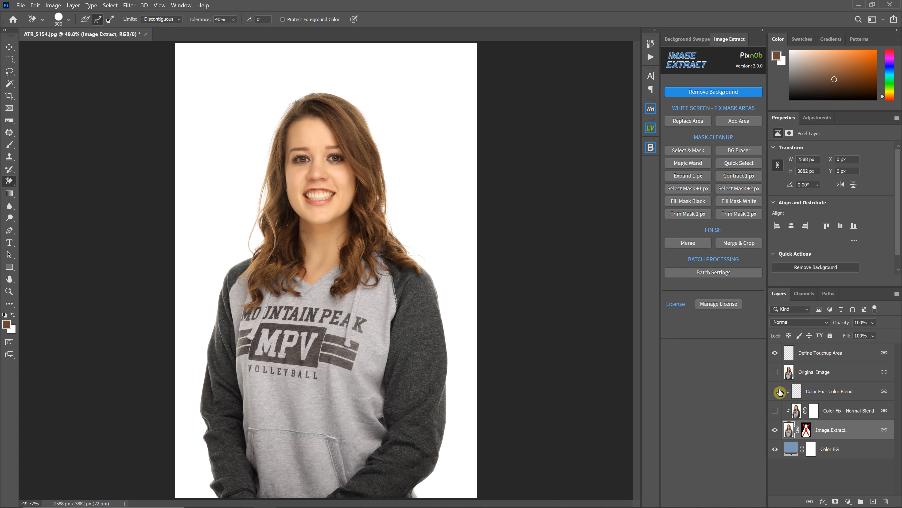
{"action": "key", "text": "ctrl+1"}
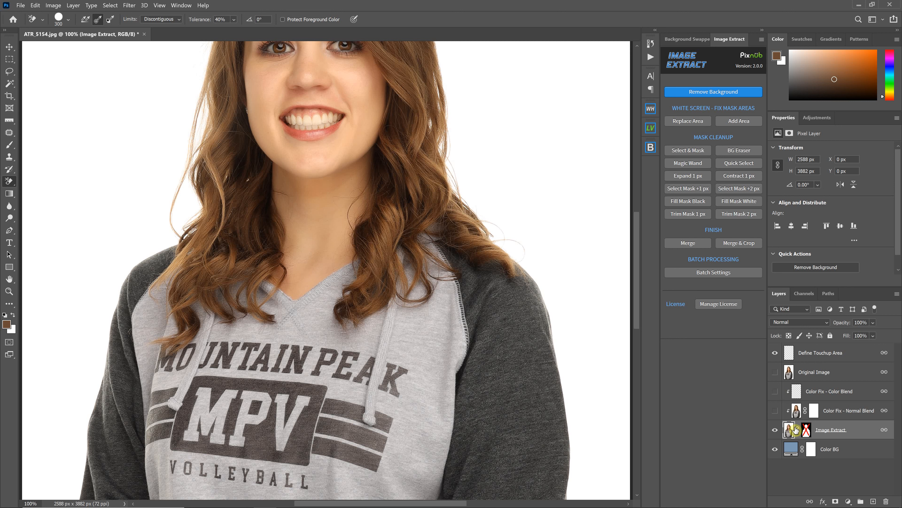
{"action": "scroll", "coordinate": [787, 432], "scroll_direction": "up", "scroll_amount": 3}
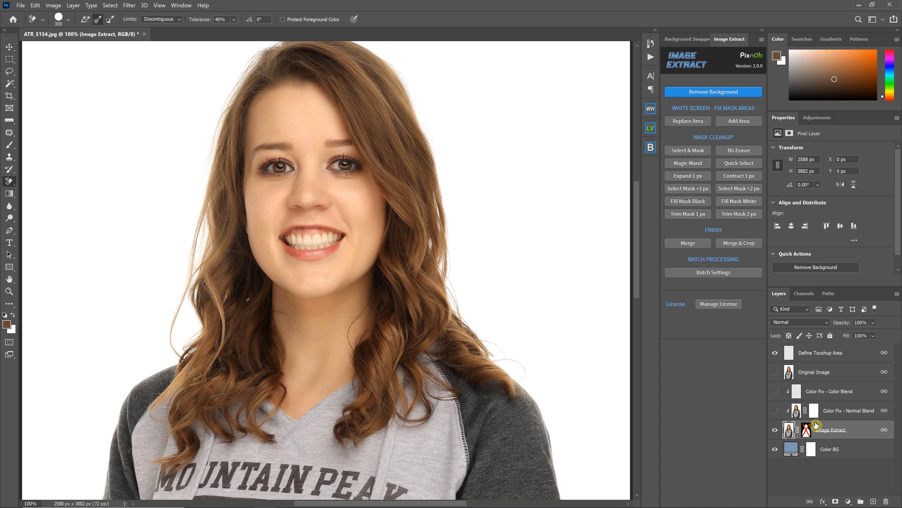
Restore the layer mask and Color Fix layers by reverting the document history to the Image Extract state
{"action": "right_click", "coordinate": [805, 430]}
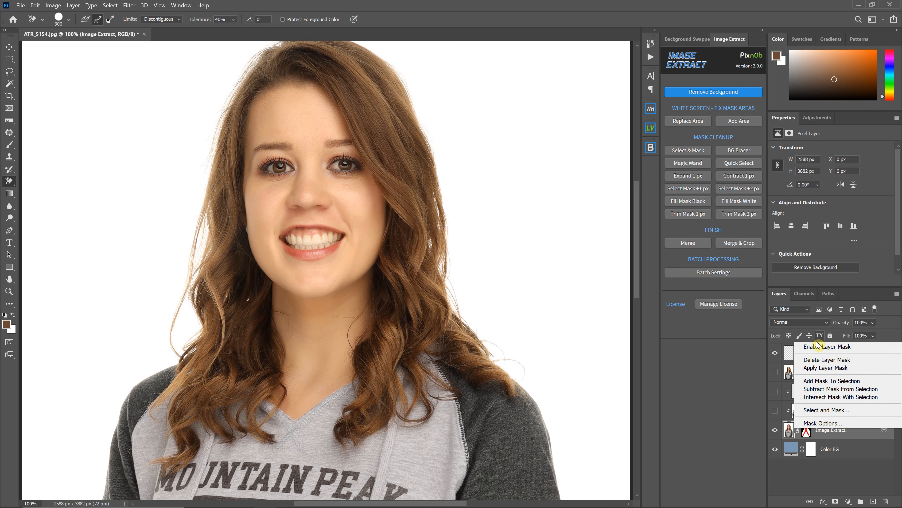
{"action": "left_click", "coordinate": [646, 46]}
{"action": "left_click", "coordinate": [647, 48]}
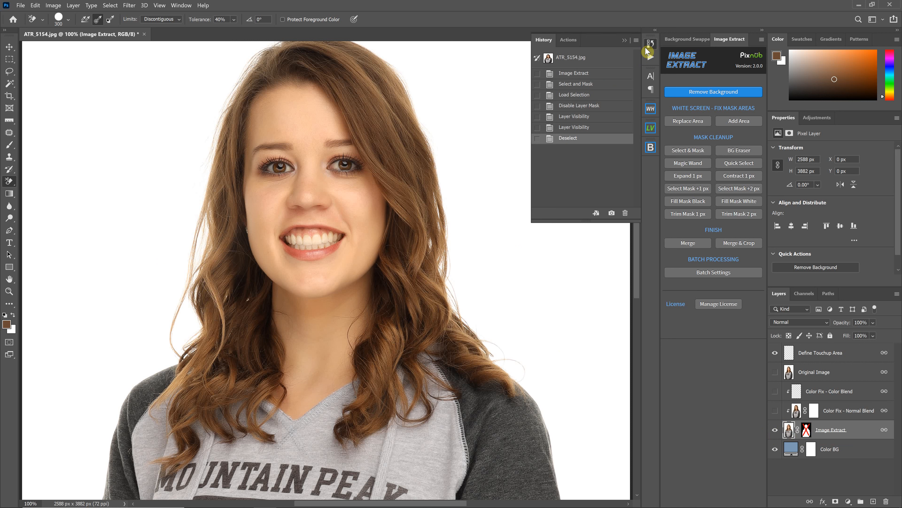
{"action": "scroll", "coordinate": [583, 92], "scroll_direction": "up", "scroll_amount": 1}
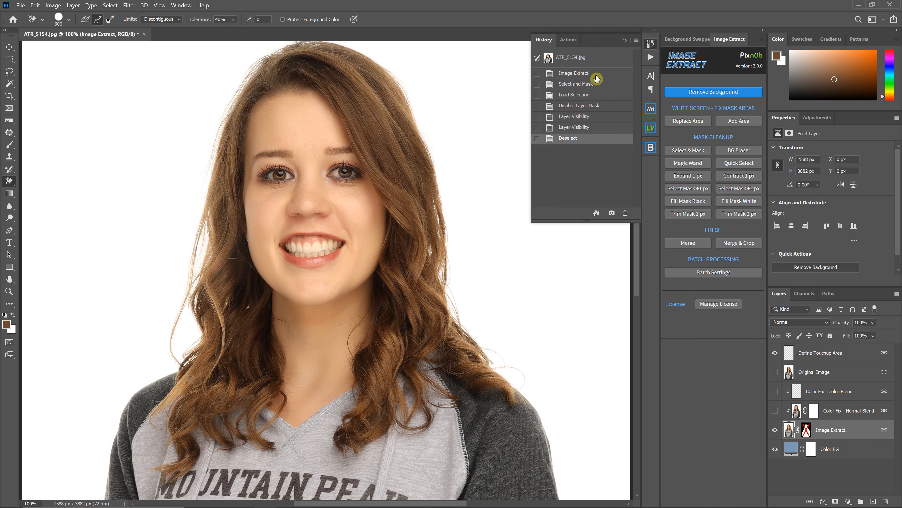
{"action": "left_click", "coordinate": [582, 75]}
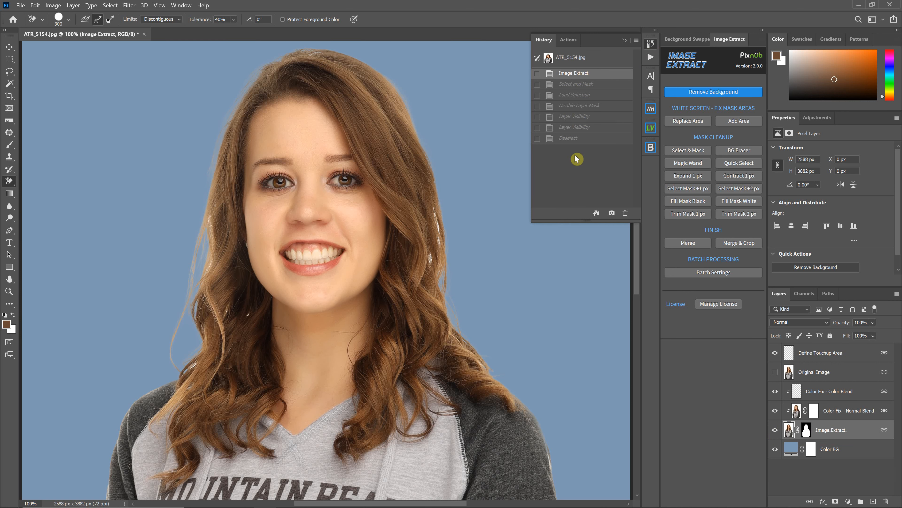
{"action": "left_click", "coordinate": [624, 42]}
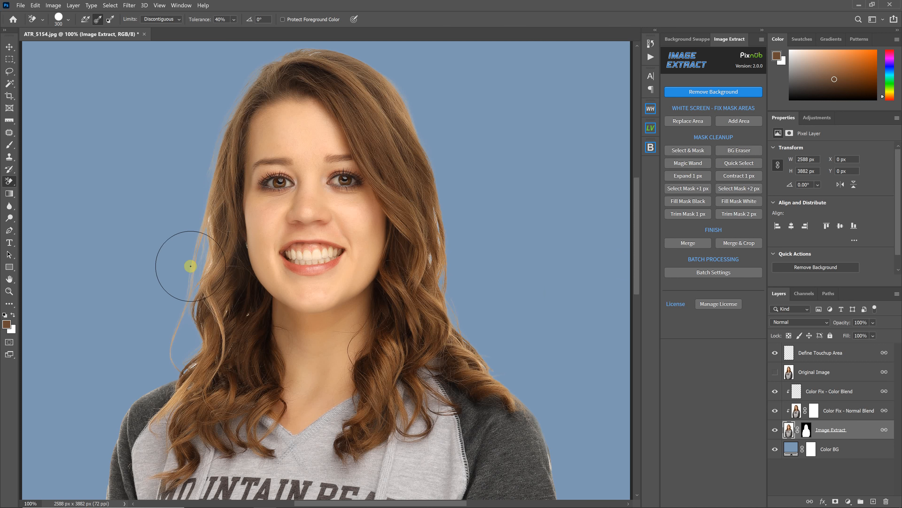
Run Merge & Crop on the extracted portrait
{"action": "mouse_move", "coordinate": [182, 261]}
{"action": "left_mouse_down"}
{"action": "mouse_move", "coordinate": [177, 209]}
{"action": "mouse_move", "coordinate": [157, 340]}
{"action": "mouse_move", "coordinate": [169, 346]}
{"action": "left_mouse_up"}
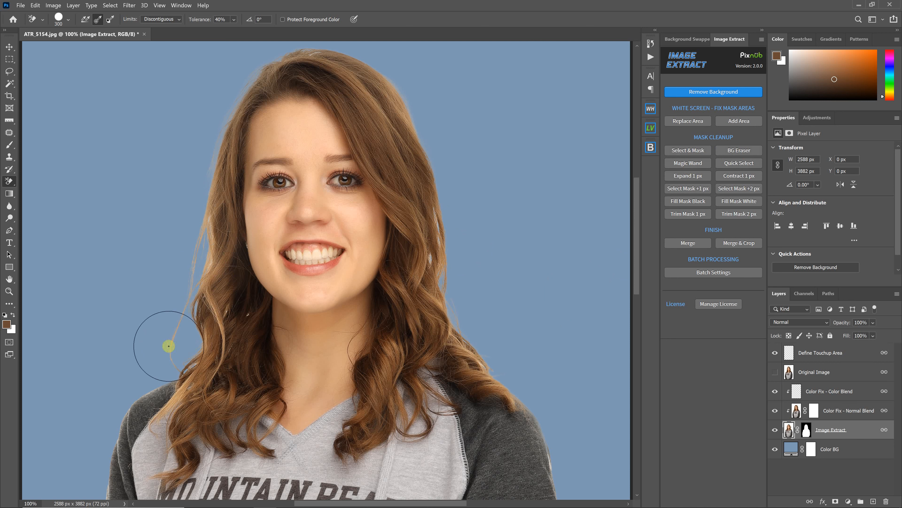
{"action": "left_click", "coordinate": [702, 245]}
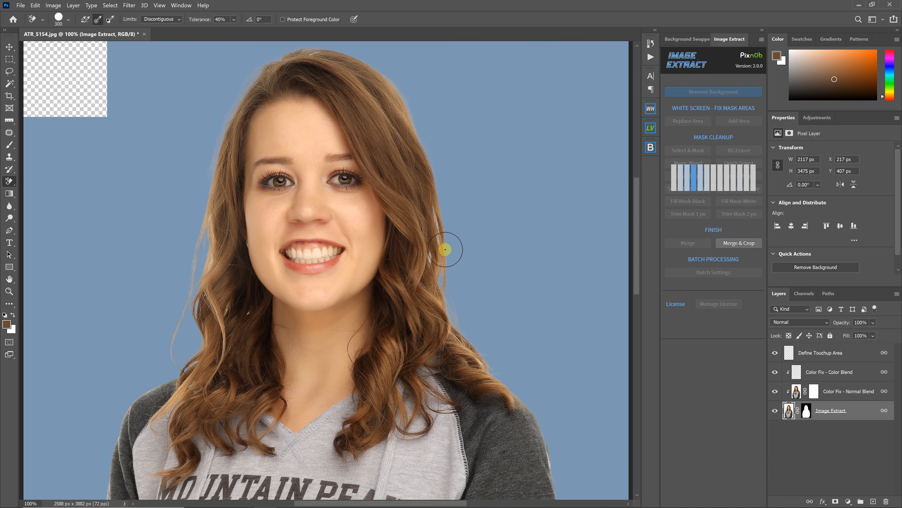